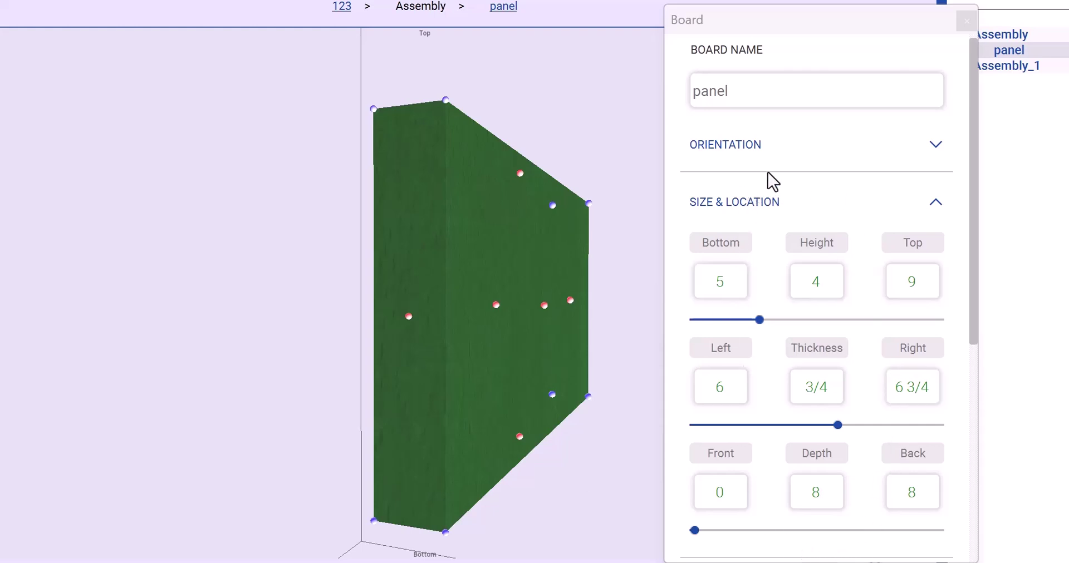
Replace the panel board's Height value of 4 with 6
{"action": "double_click", "coordinate": [826, 282]}
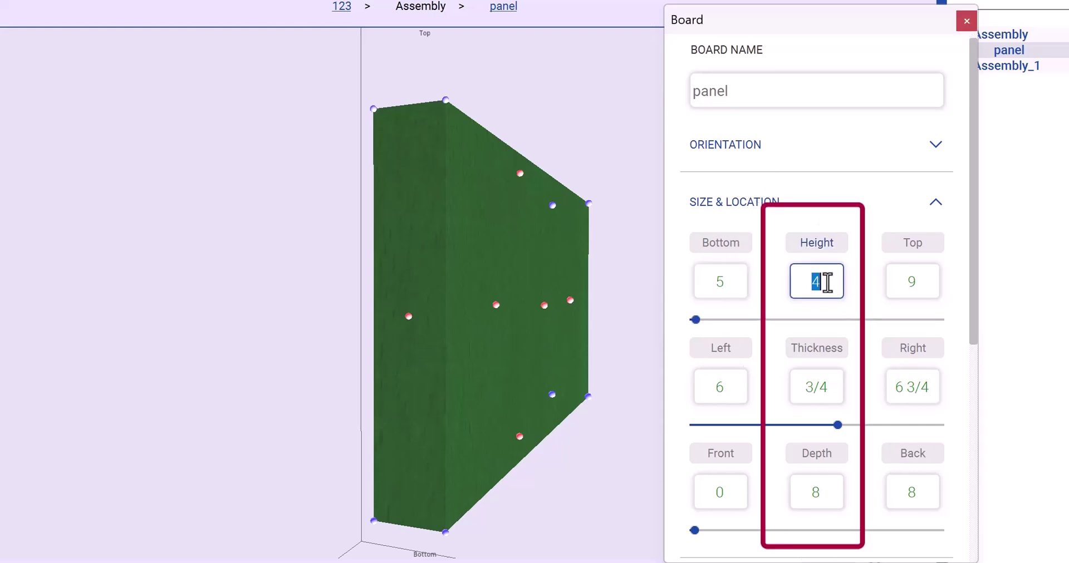
{"action": "type", "text": "6"}
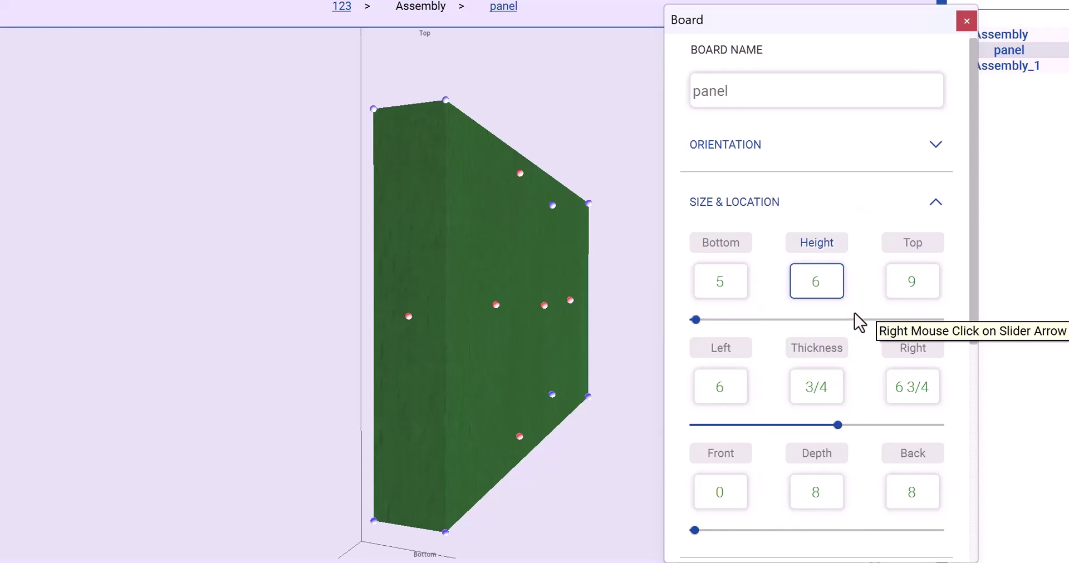
{"action": "key", "text": "Return"}
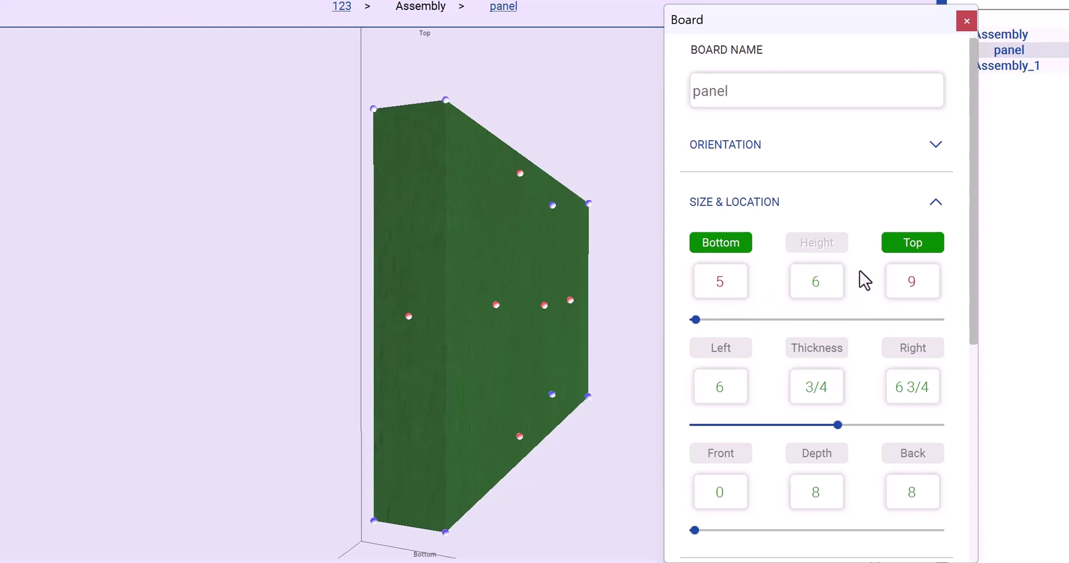
Set the panel's Bottom to 0, recalculate its Top to 6, then deselect the board
{"action": "left_click", "coordinate": [919, 245]}
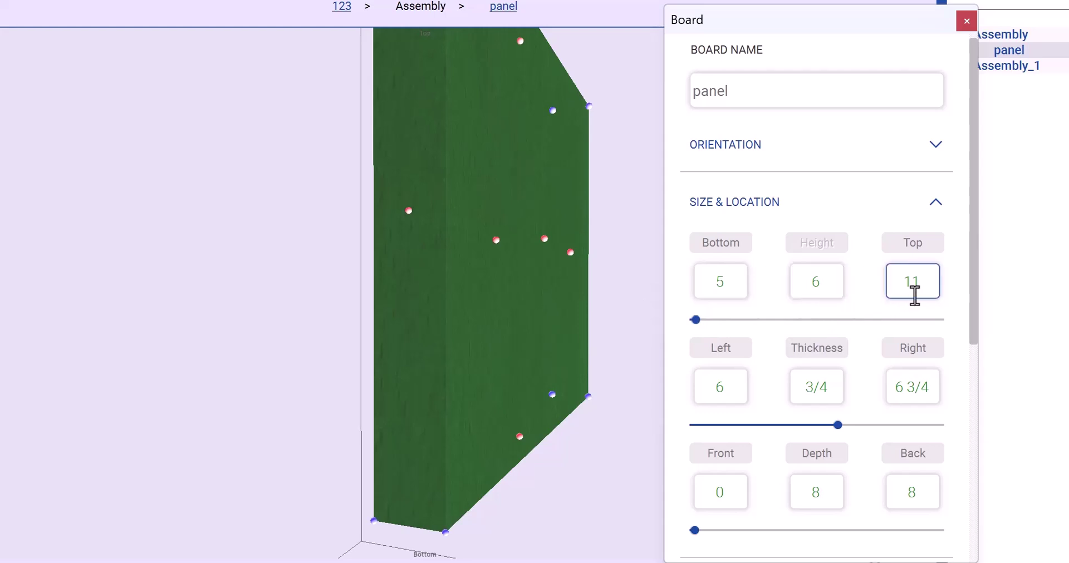
{"action": "left_click", "coordinate": [737, 284]}
{"action": "left_click", "coordinate": [738, 285]}
{"action": "type", "text": "0"}
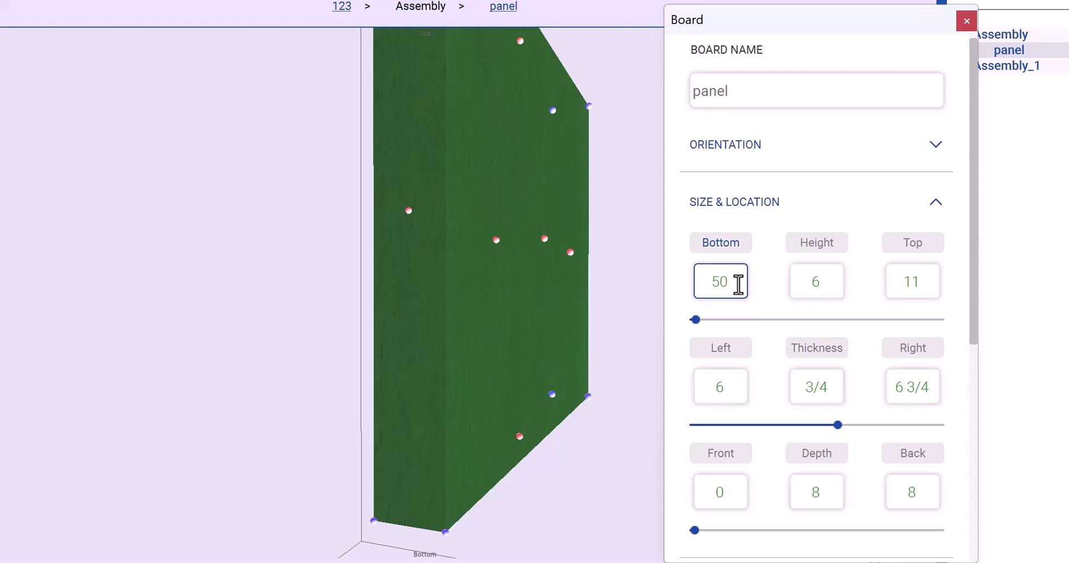
{"action": "key", "text": "BackSpace"}
{"action": "key", "text": "BackSpace"}
{"action": "type", "text": "0"}
{"action": "left_click", "coordinate": [857, 305]}
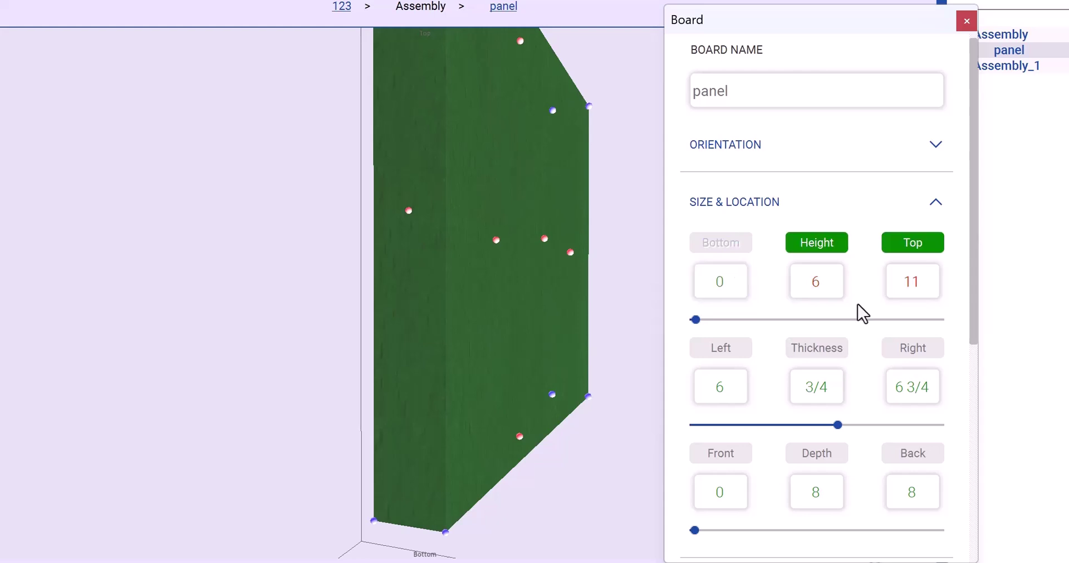
{"action": "left_click", "coordinate": [913, 246]}
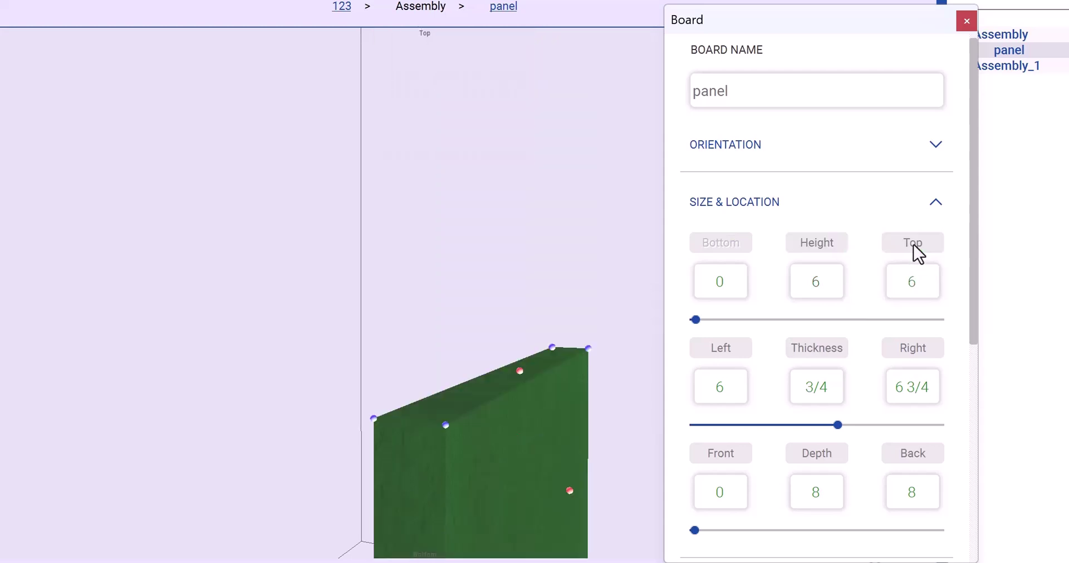
{"action": "left_click", "coordinate": [575, 469]}
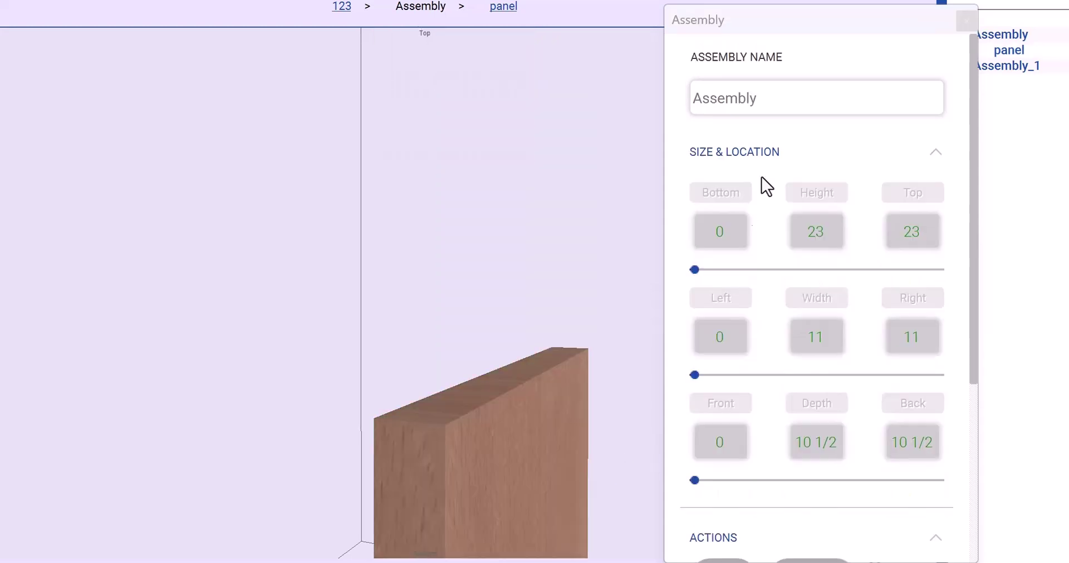
Reselect the green panel and set its Bottom to 5, with Top recalculated to 11
{"action": "left_click", "coordinate": [529, 477]}
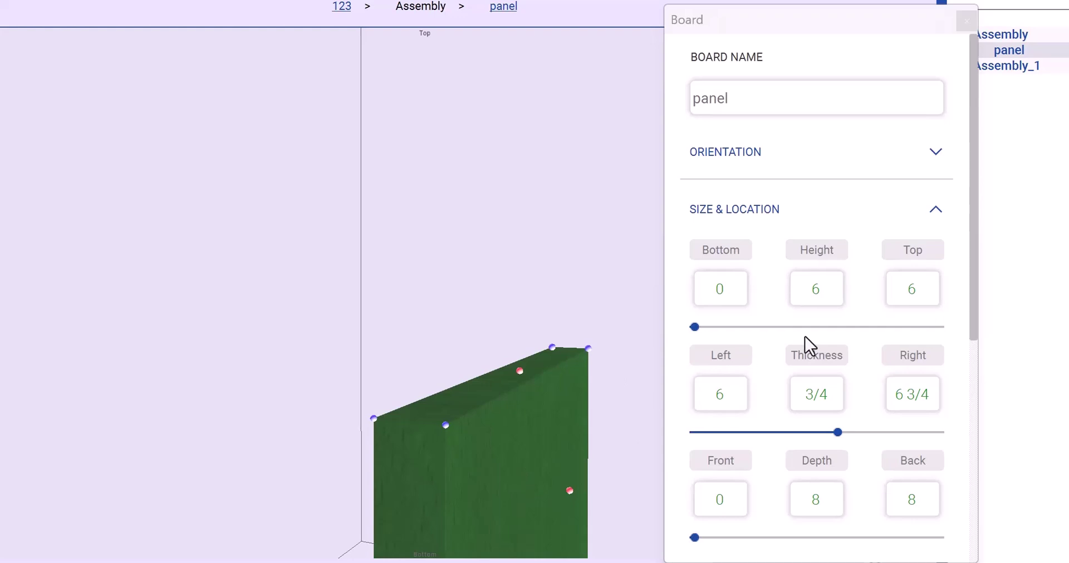
{"action": "left_click", "coordinate": [741, 278]}
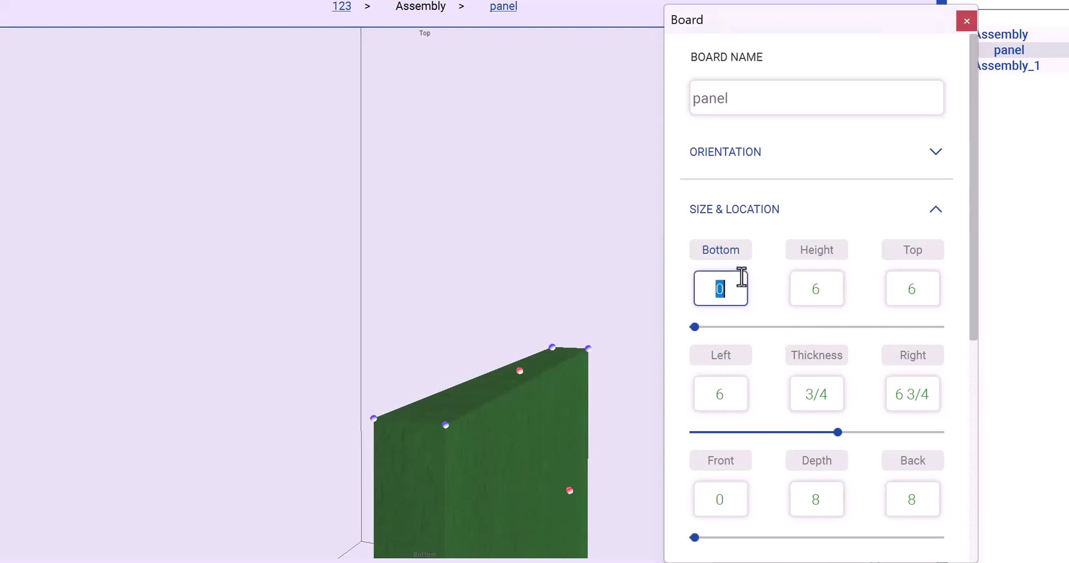
{"action": "type", "text": "5"}
{"action": "left_click", "coordinate": [917, 252]}
{"action": "left_click", "coordinate": [915, 251]}
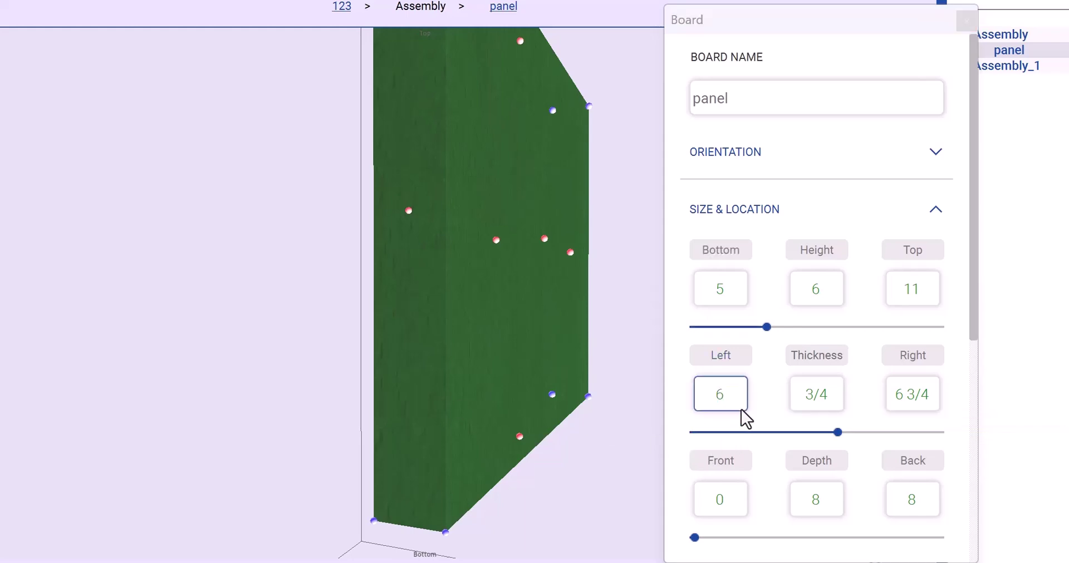
Set the panel's Left position to 12 so Right recalculates to 12 3/4
{"action": "double_click", "coordinate": [733, 395]}
{"action": "type", "text": "12"}
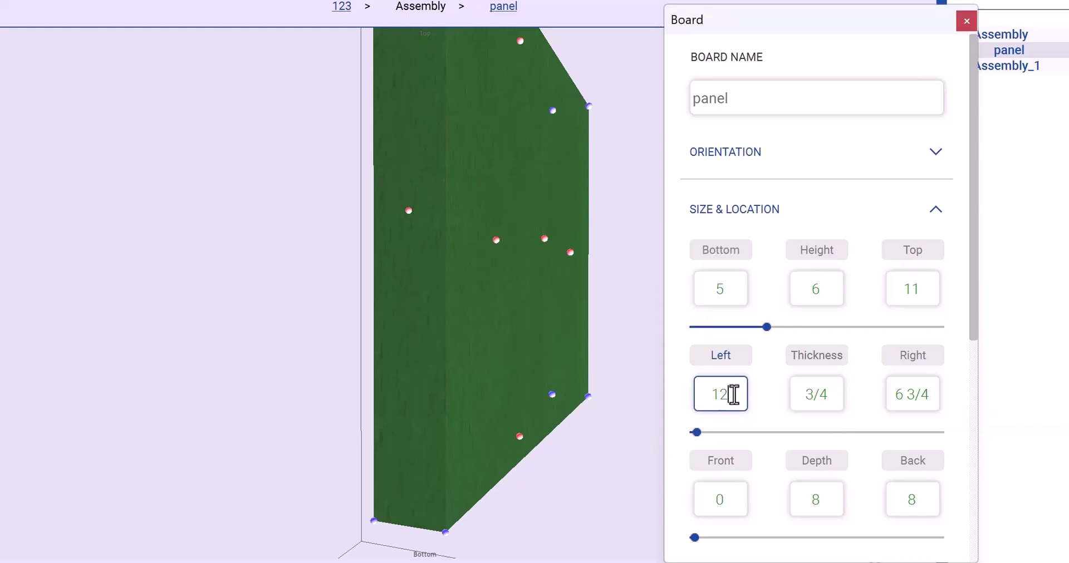
{"action": "key", "text": "Return"}
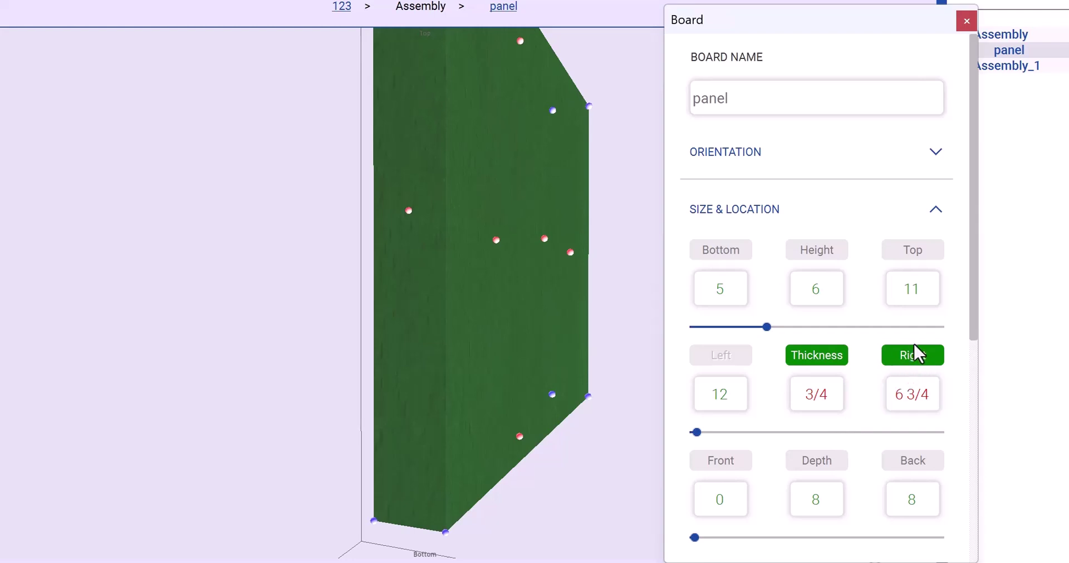
{"action": "left_click", "coordinate": [913, 359]}
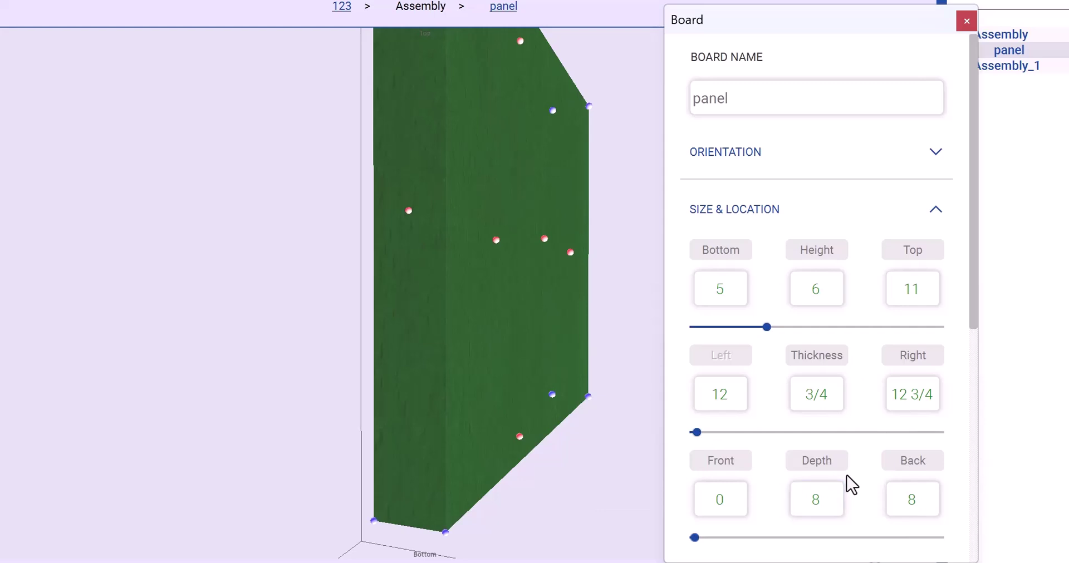
Give the panel Depth 4 and Front 2, recalculating Back to 6, then deselect it
{"action": "left_click", "coordinate": [835, 504]}
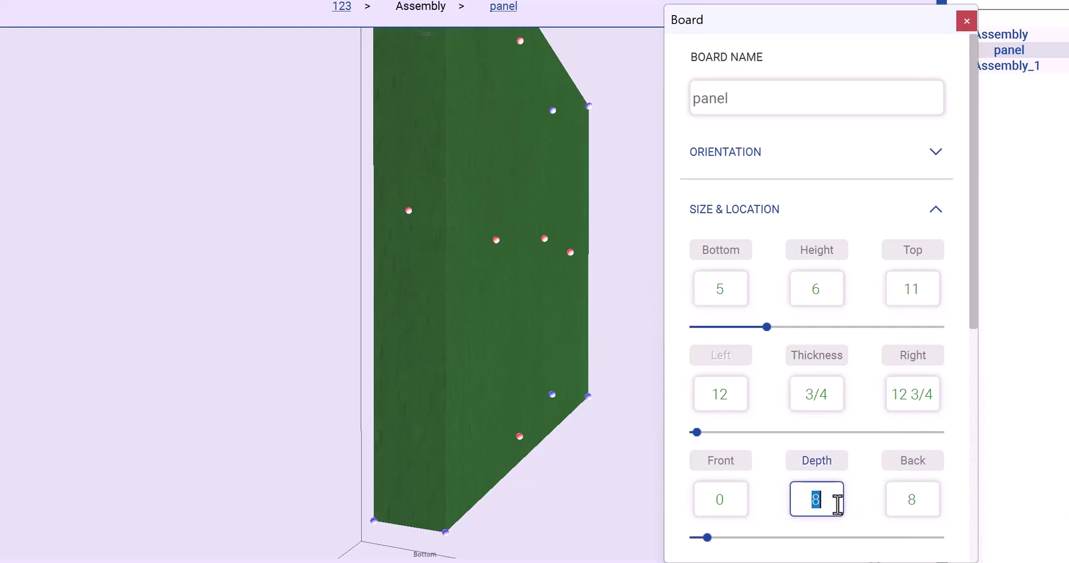
{"action": "type", "text": "4"}
{"action": "left_click", "coordinate": [735, 493]}
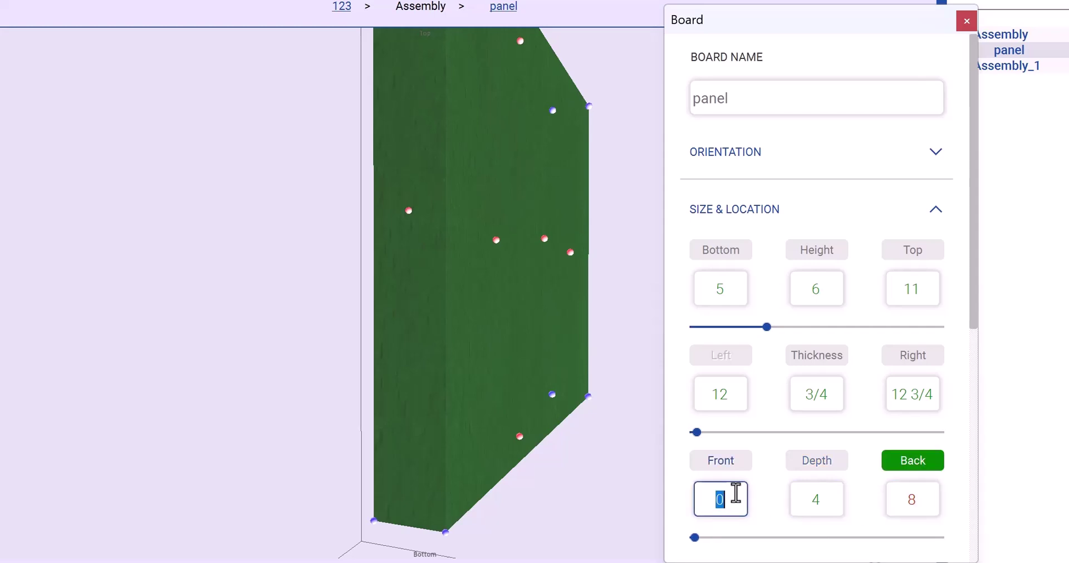
{"action": "type", "text": "2"}
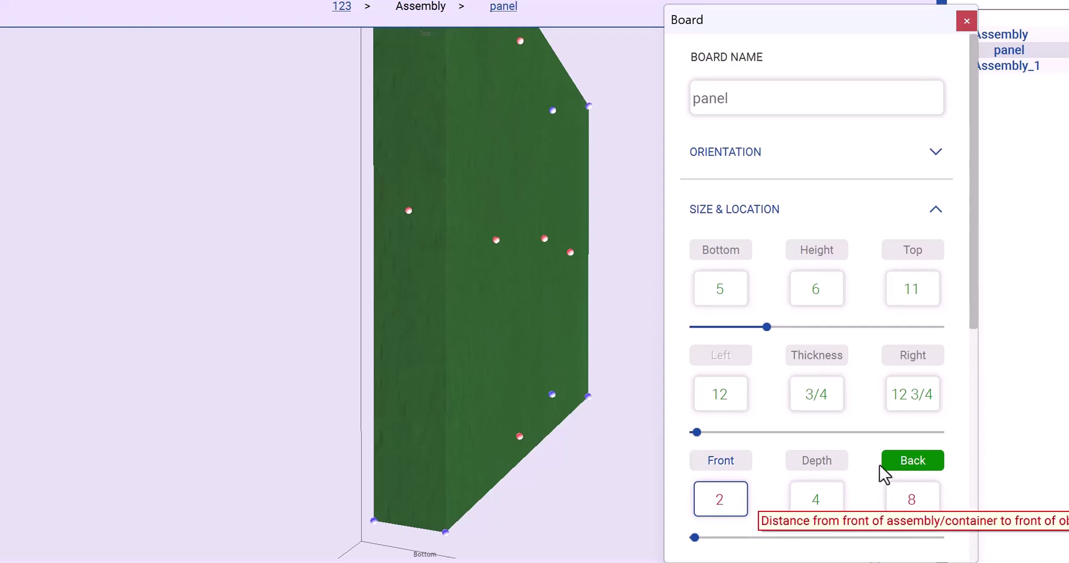
{"action": "left_click", "coordinate": [916, 462]}
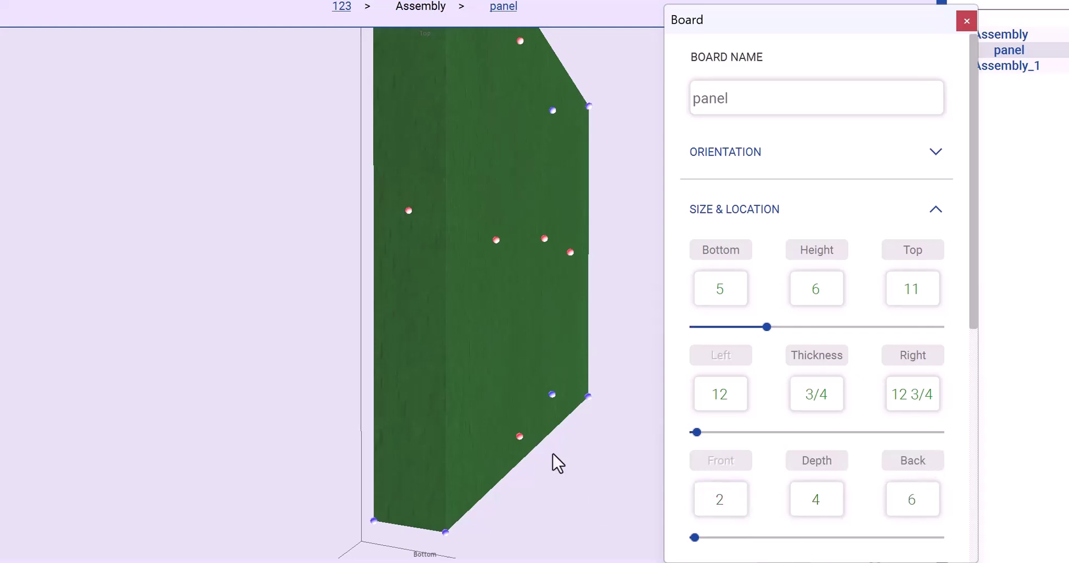
{"action": "left_click", "coordinate": [453, 429]}
{"action": "left_click_drag", "start_coordinate": [449, 477], "coordinate": [489, 466]}
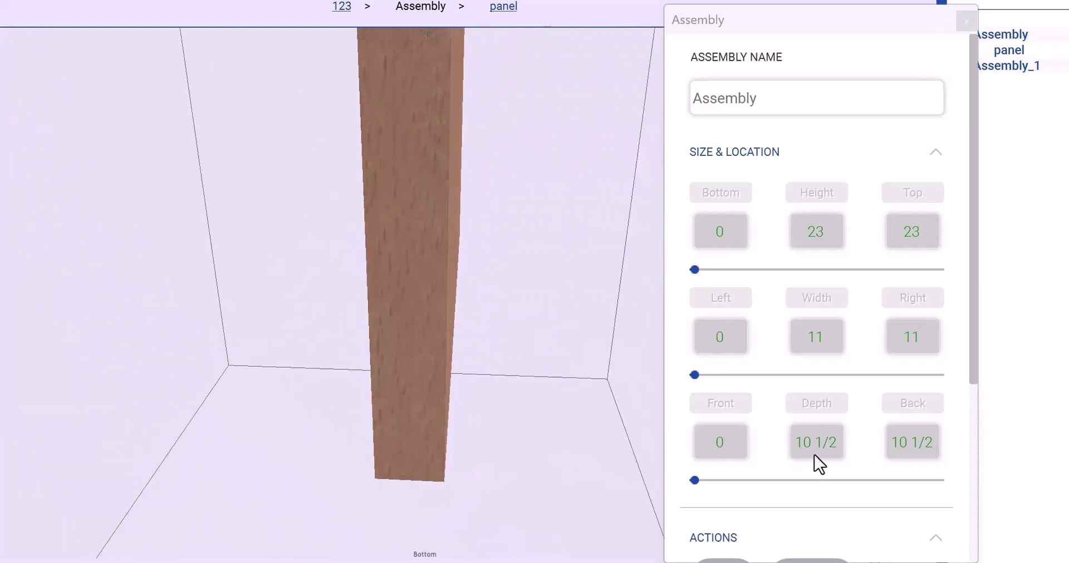
Enter the panel height as 6-3 1/16 and recalculate Top to 7 15/16
{"action": "left_click", "coordinate": [1009, 50]}
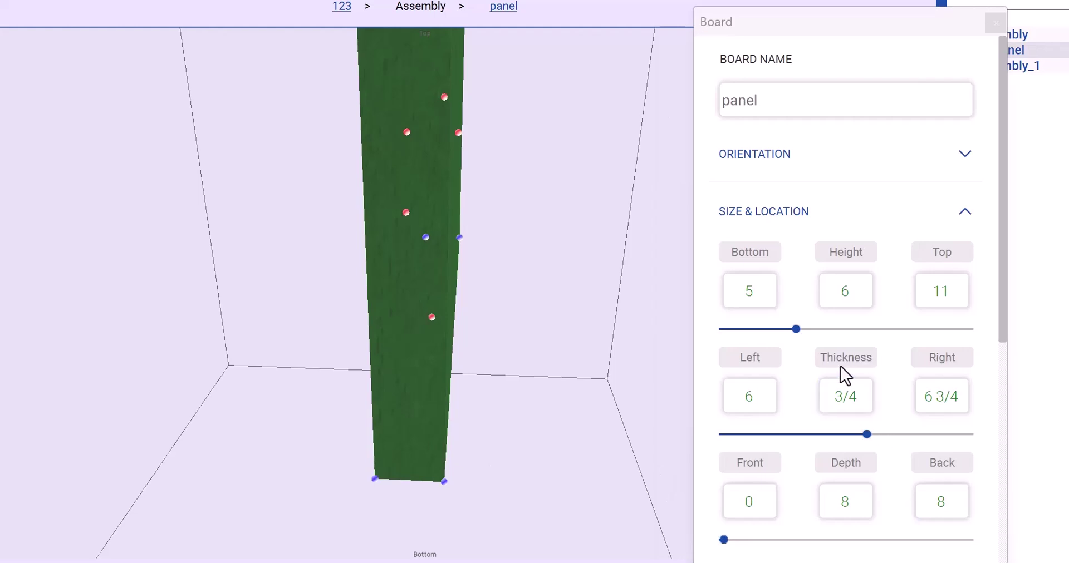
{"action": "double_click", "coordinate": [860, 295]}
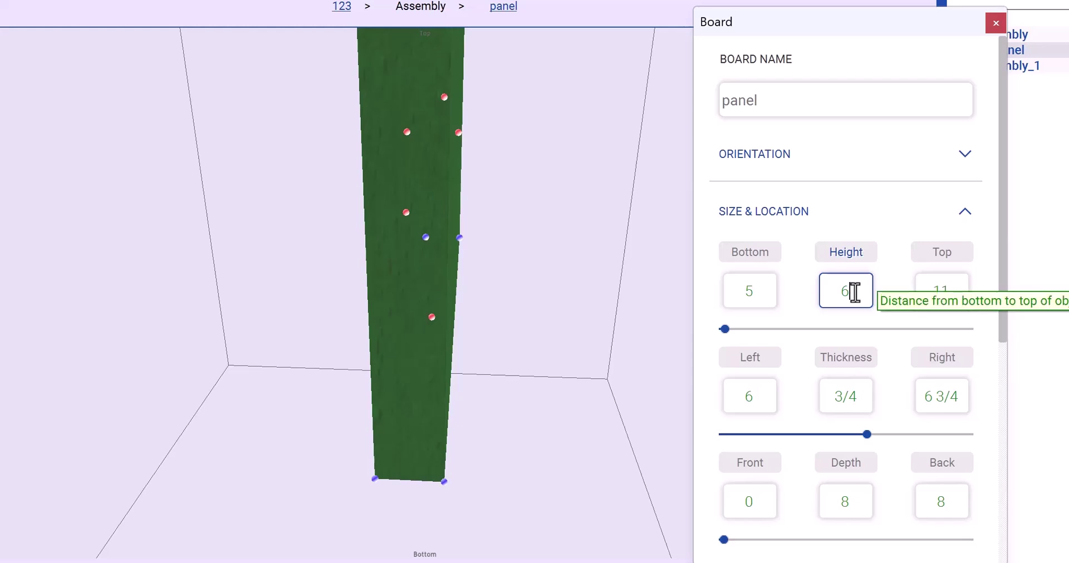
{"action": "type", "text": "-"}
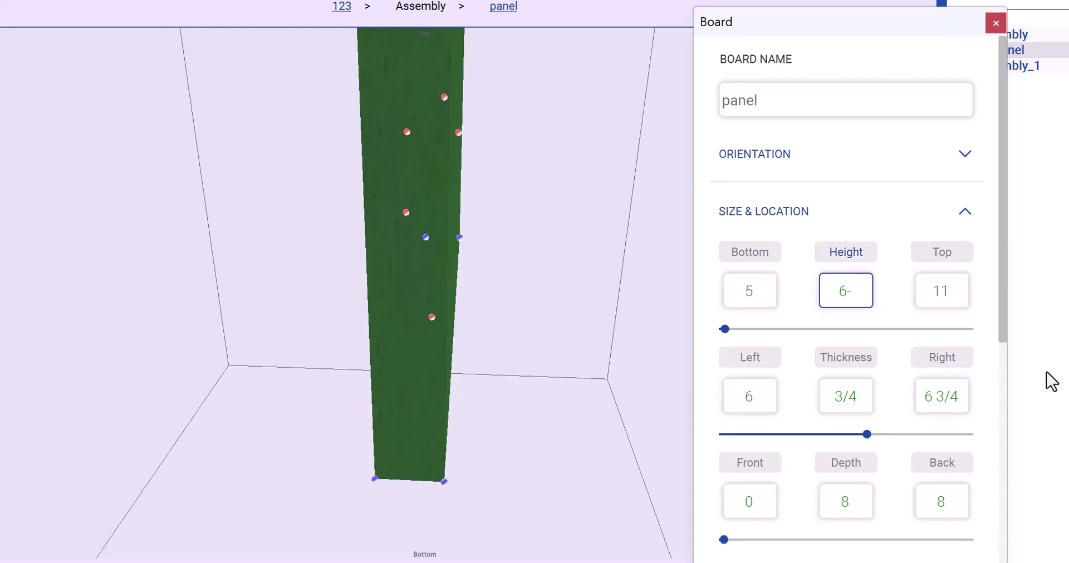
{"action": "type", "text": "3 1/16"}
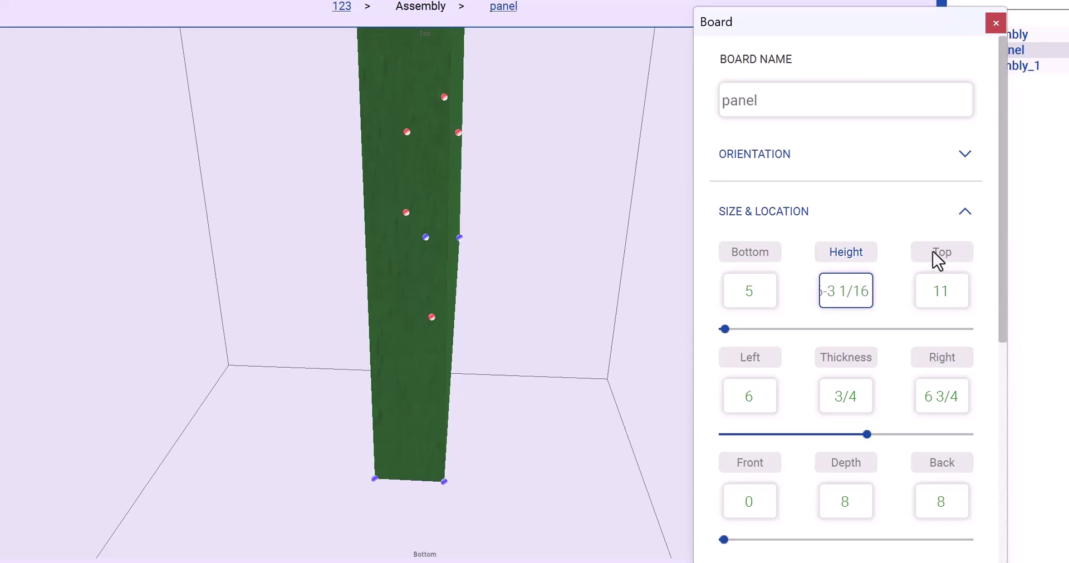
{"action": "key", "text": "Return"}
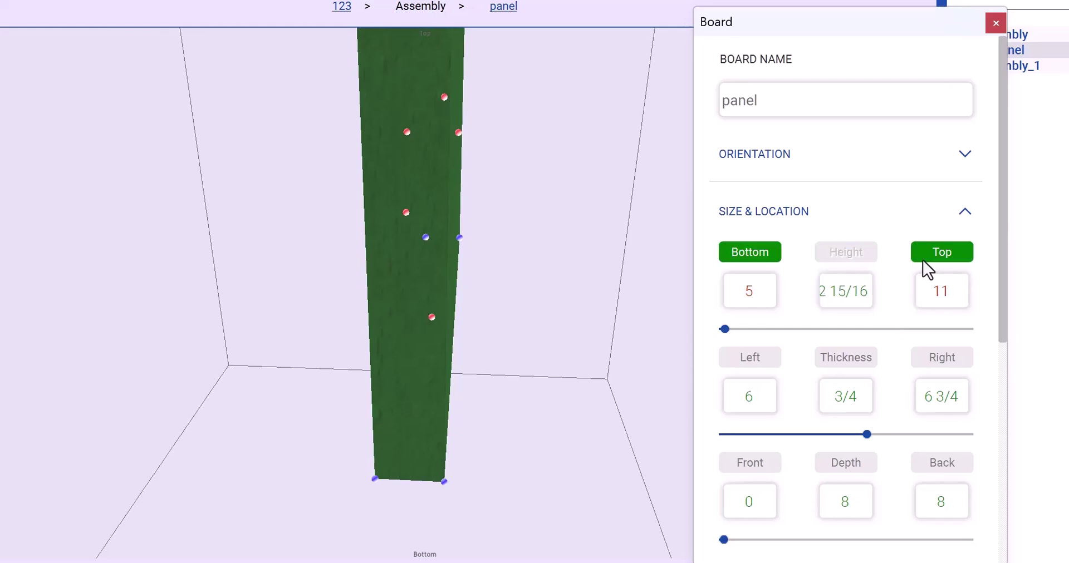
{"action": "left_click", "coordinate": [936, 253]}
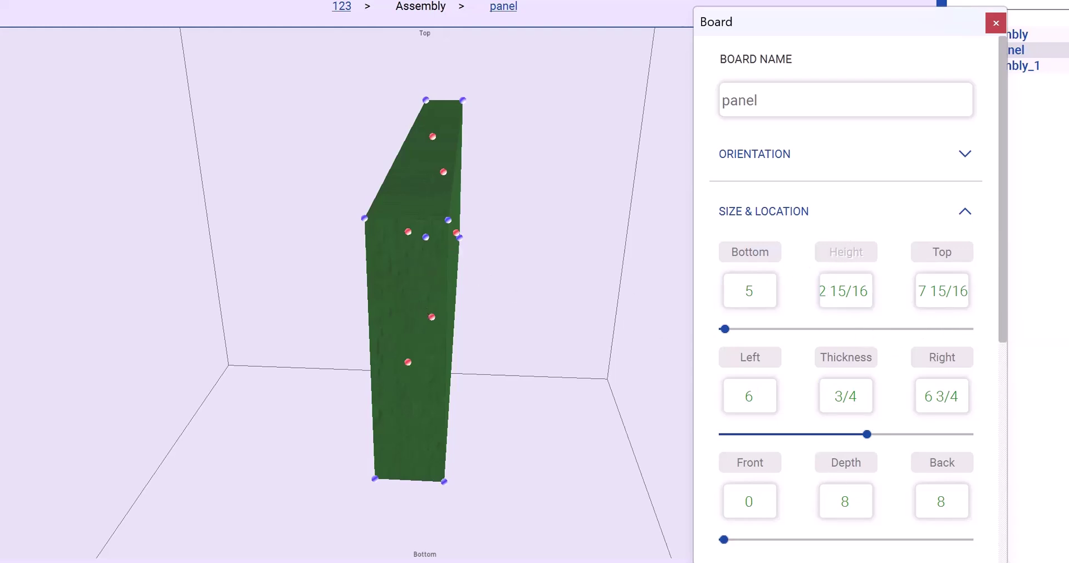
{"action": "left_click", "coordinate": [396, 329]}
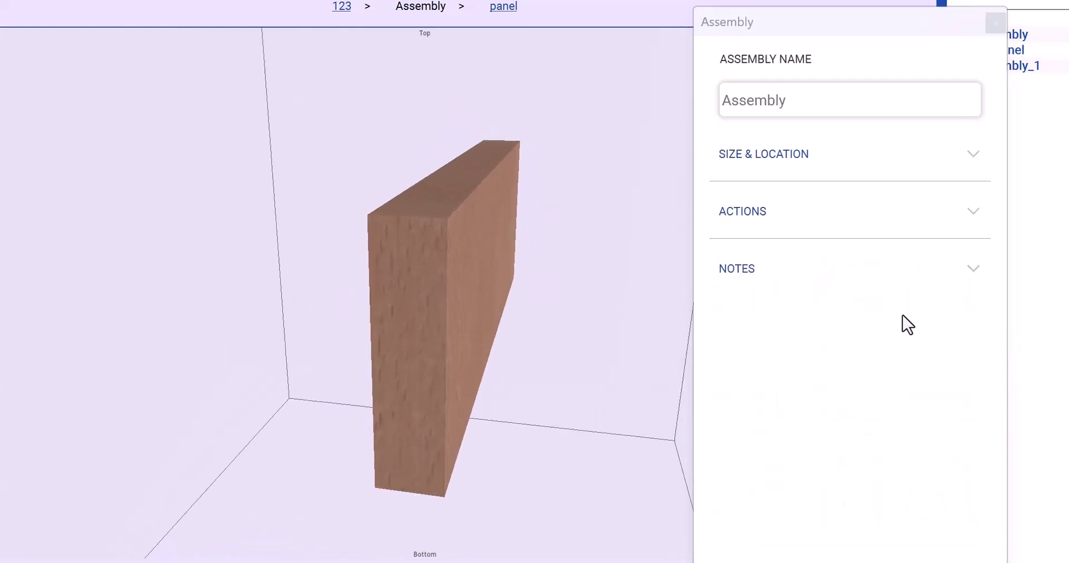
Select the pine panel board again in the 3D view
{"action": "left_click", "coordinate": [483, 238]}
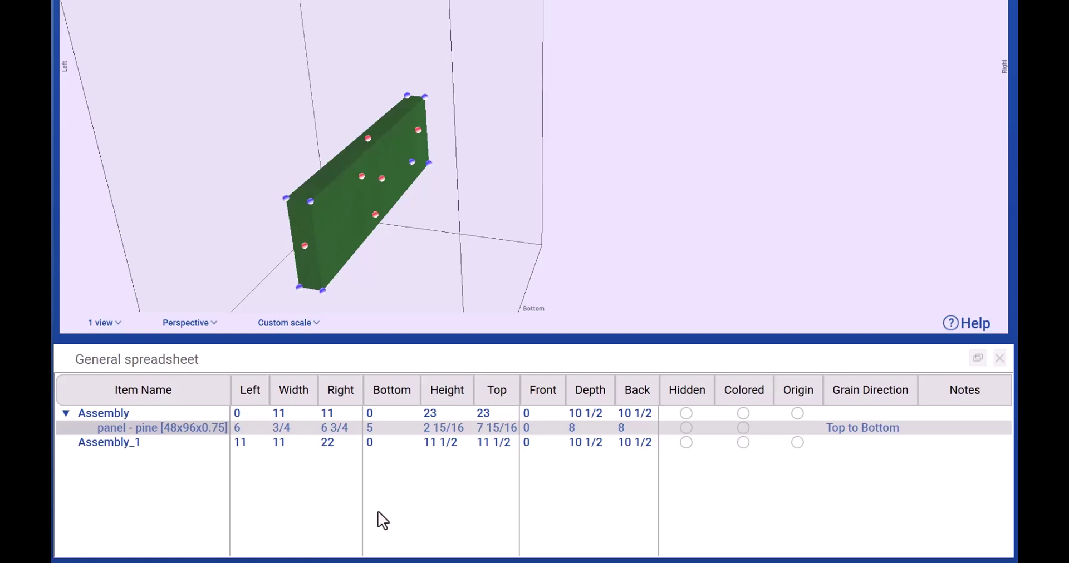
Enter 3 in the pine panel's Height cell and recalculate its Top to 8
{"action": "left_click", "coordinate": [452, 432]}
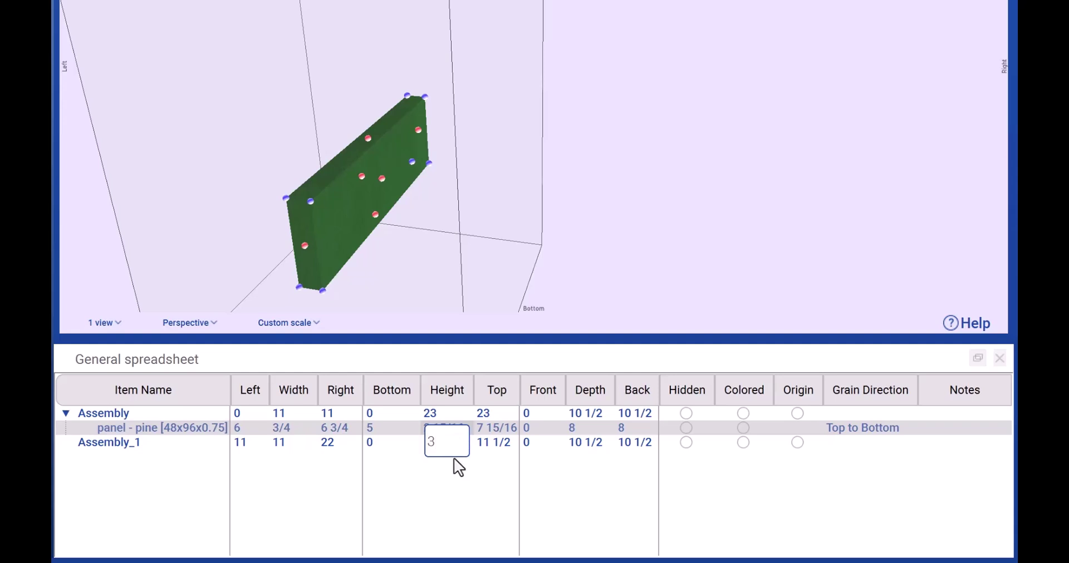
{"action": "key", "text": "Return"}
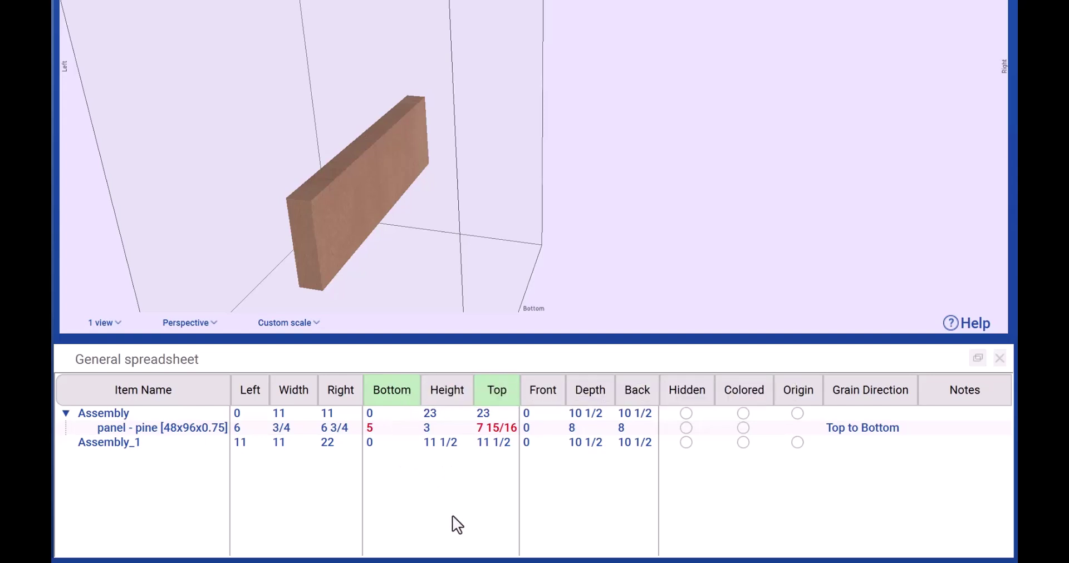
{"action": "left_click", "coordinate": [504, 393]}
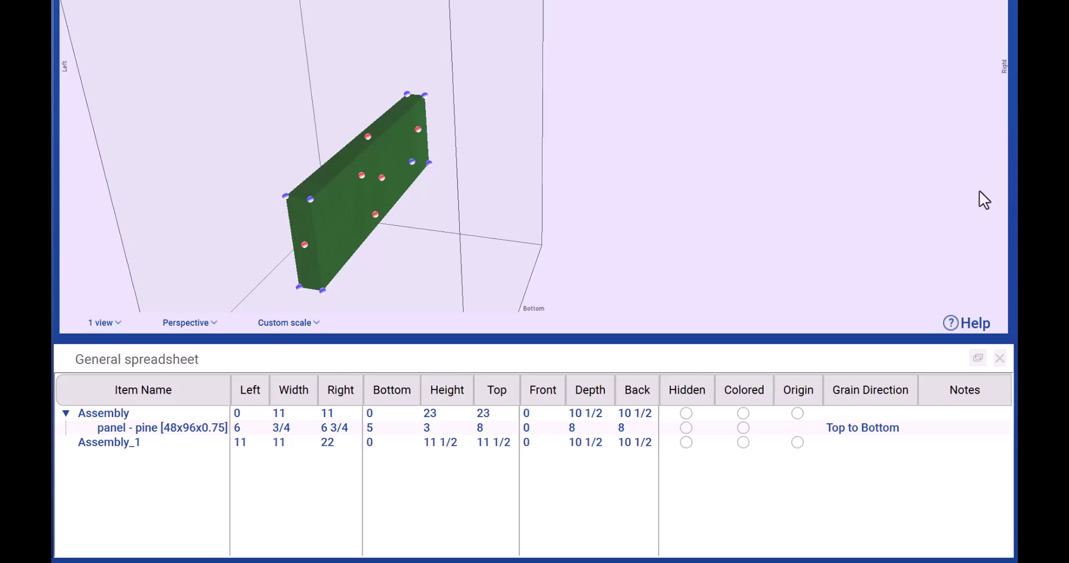
Append +3 to the pine panel's Depth cell so it becomes 8+3 = 11
{"action": "double_click", "coordinate": [589, 430]}
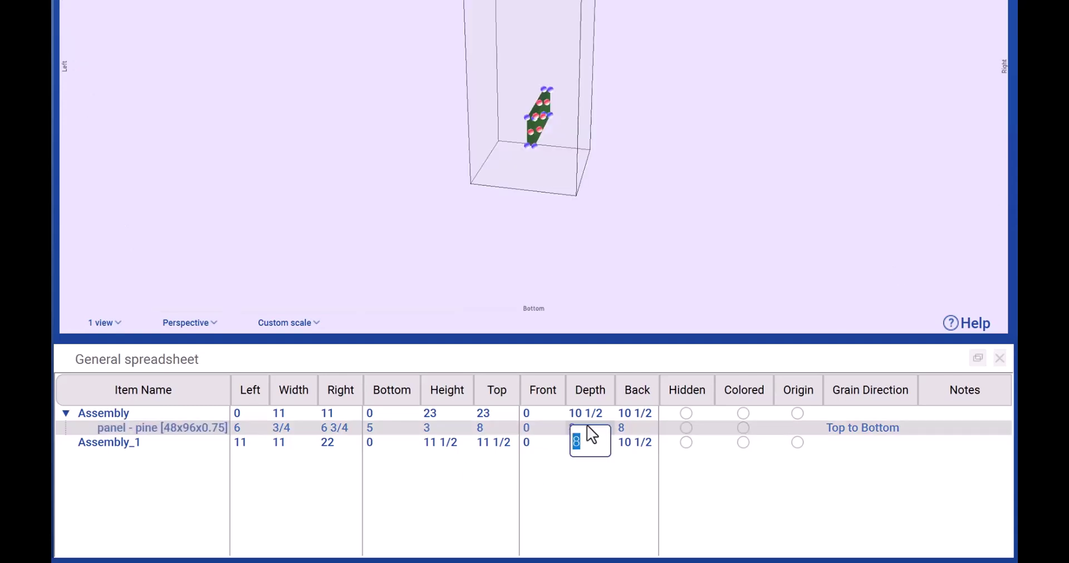
{"action": "key", "text": "BackSpace"}
{"action": "type", "text": "+3"}
{"action": "key", "text": "Return"}
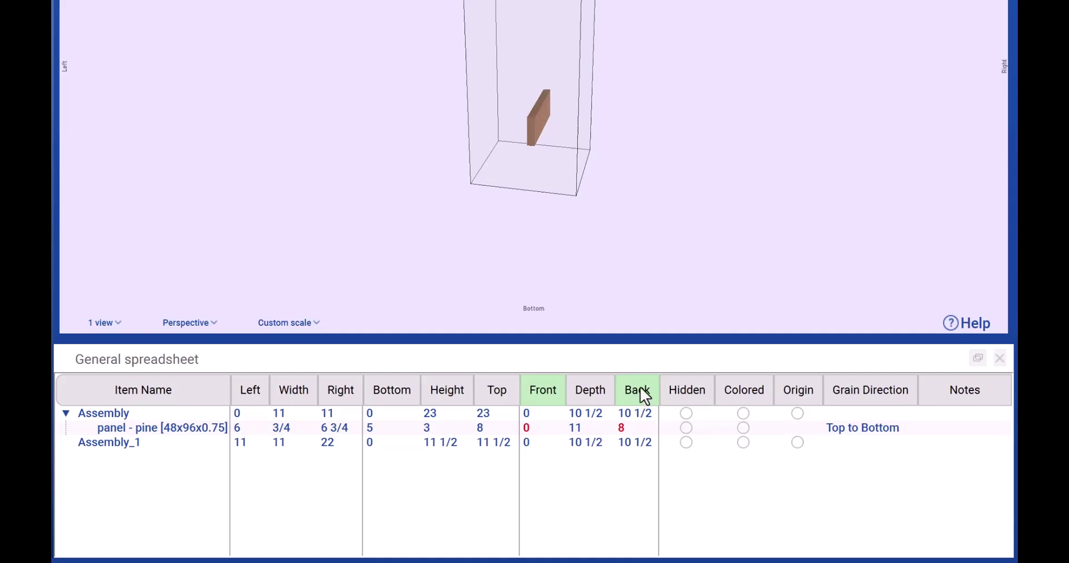